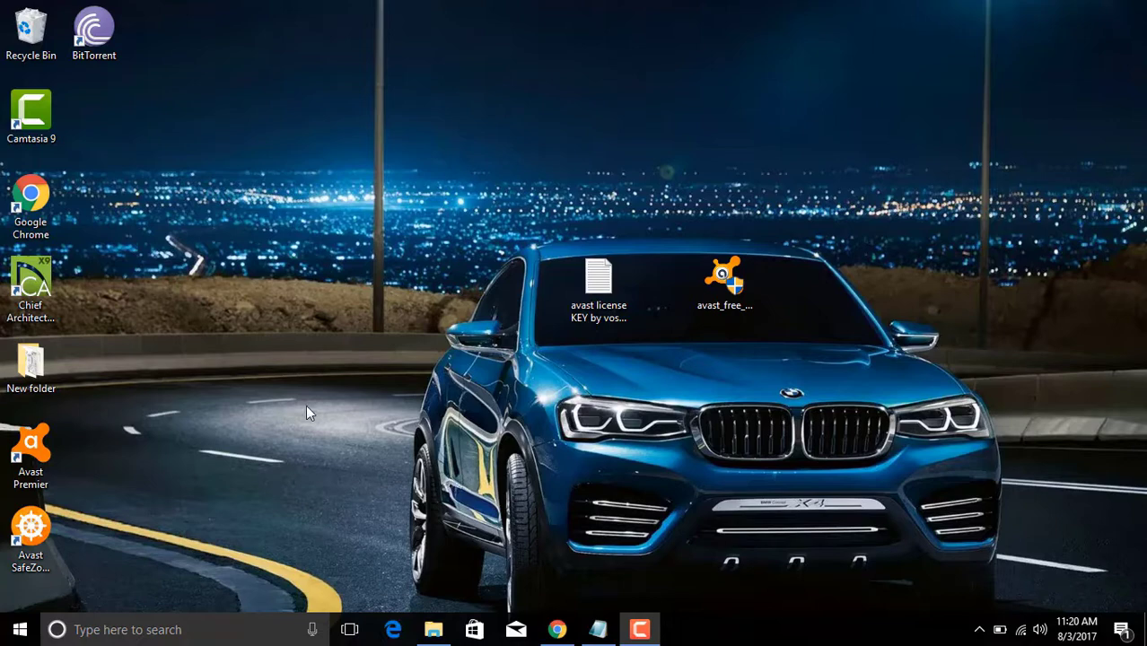
Open the Programs and Features list of installed programs in Control Panel
{"action": "left_click", "coordinate": [20, 629]}
{"action": "type", "text": "c"}
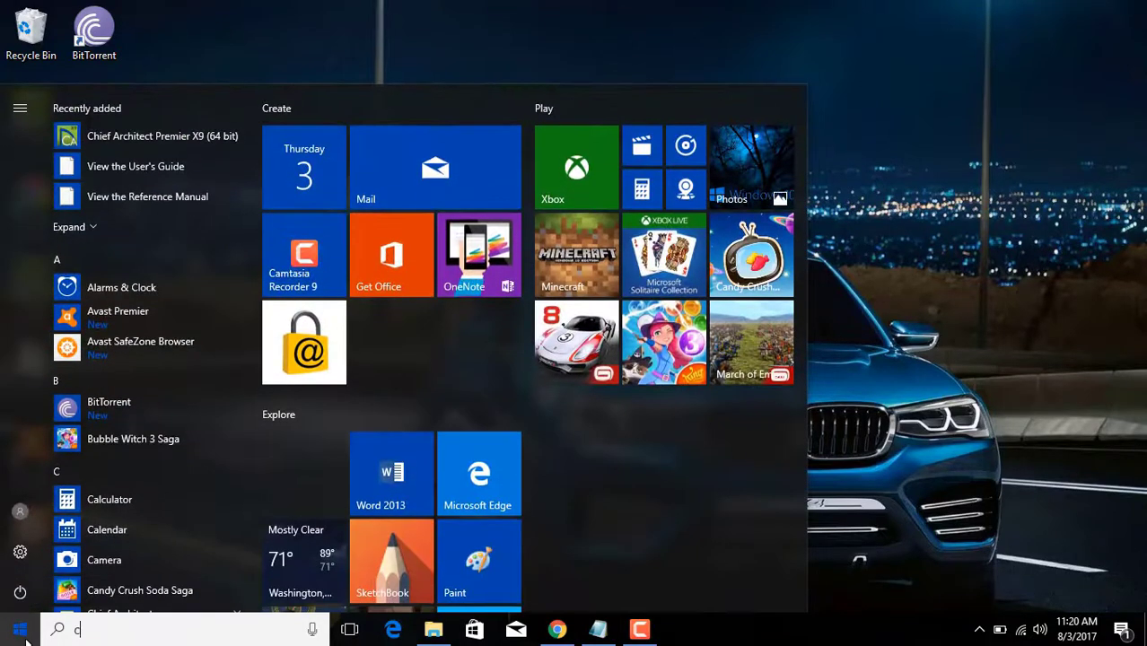
{"action": "type", "text": "o"}
{"action": "key", "text": "Return"}
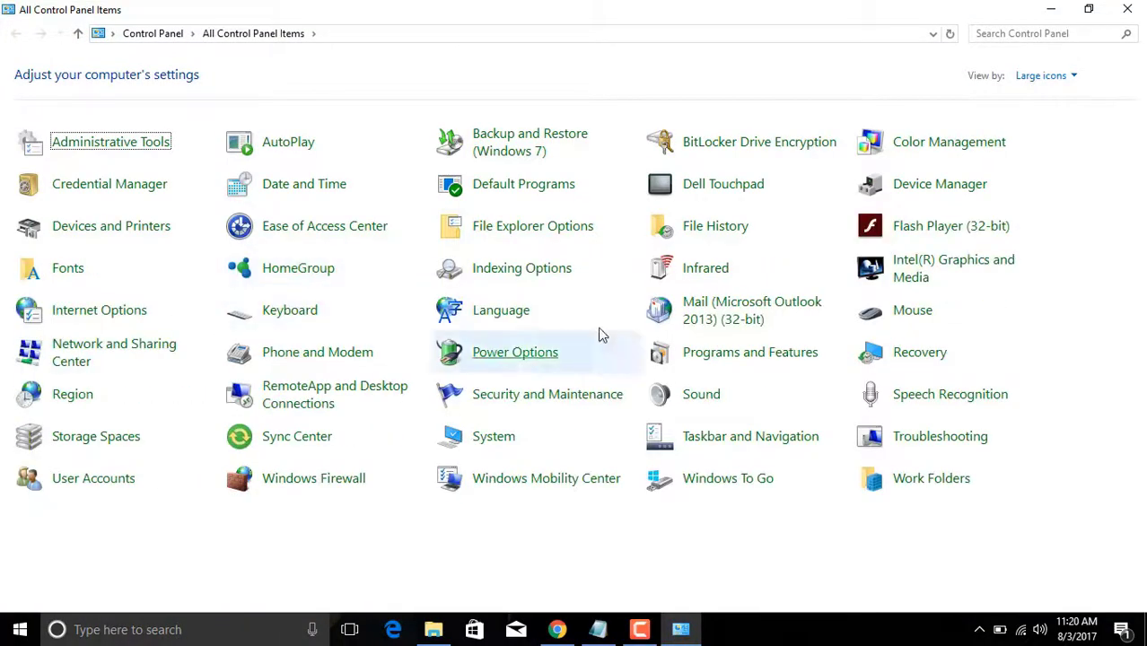
{"action": "left_click", "coordinate": [717, 364]}
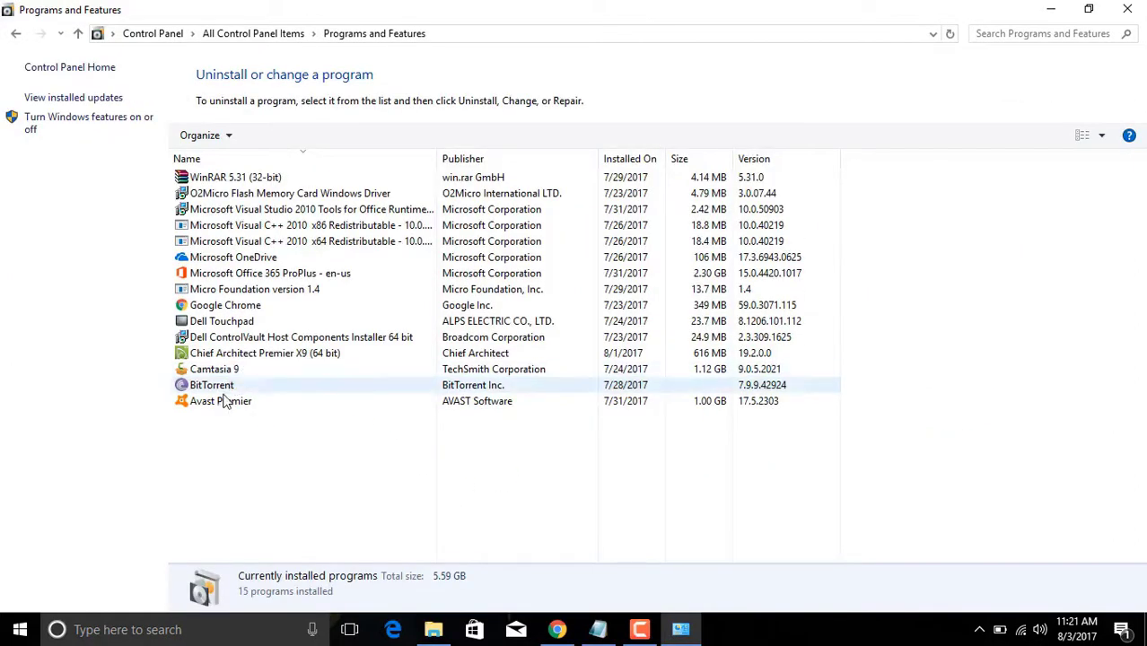
Uninstall Avast Premier from the list of installed programs
{"action": "left_click", "coordinate": [224, 401]}
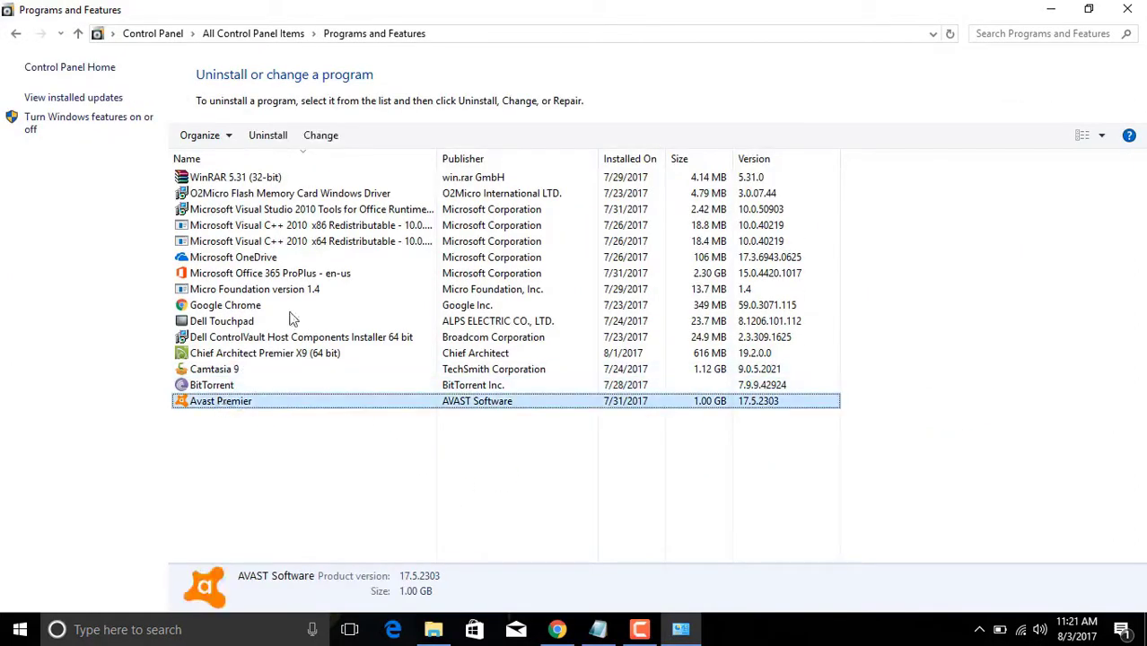
{"action": "left_click", "coordinate": [269, 136]}
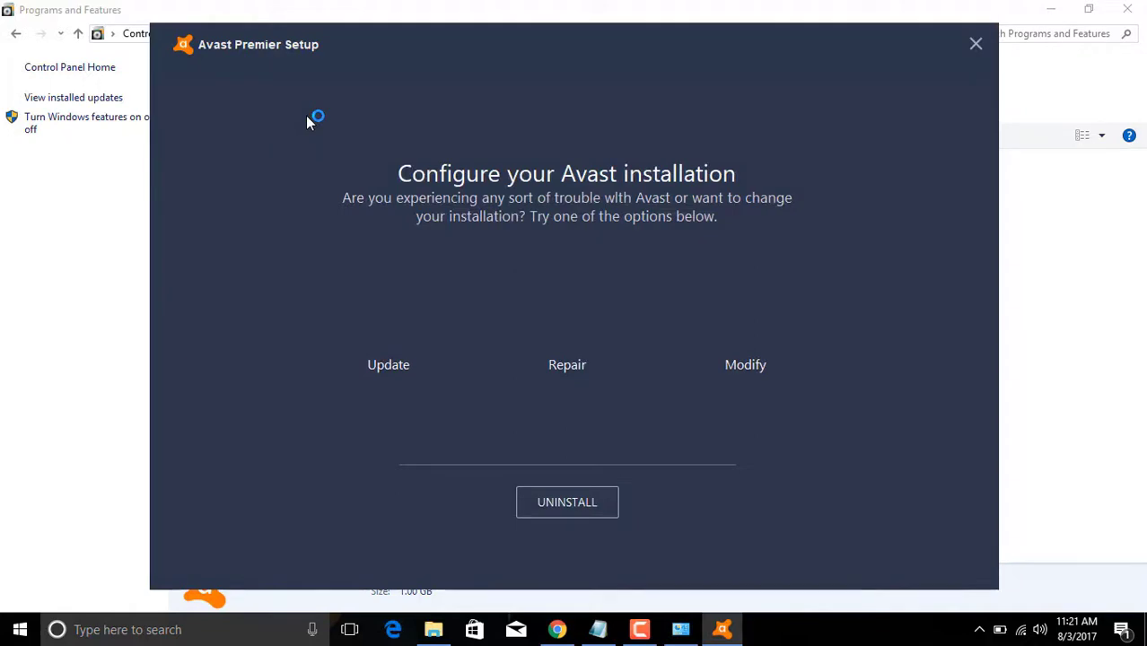
{"action": "left_click", "coordinate": [600, 520]}
Submit the survey about the reason for uninstalling Avast and restart the computer
{"action": "left_click", "coordinate": [273, 294]}
{"action": "left_click", "coordinate": [307, 345]}
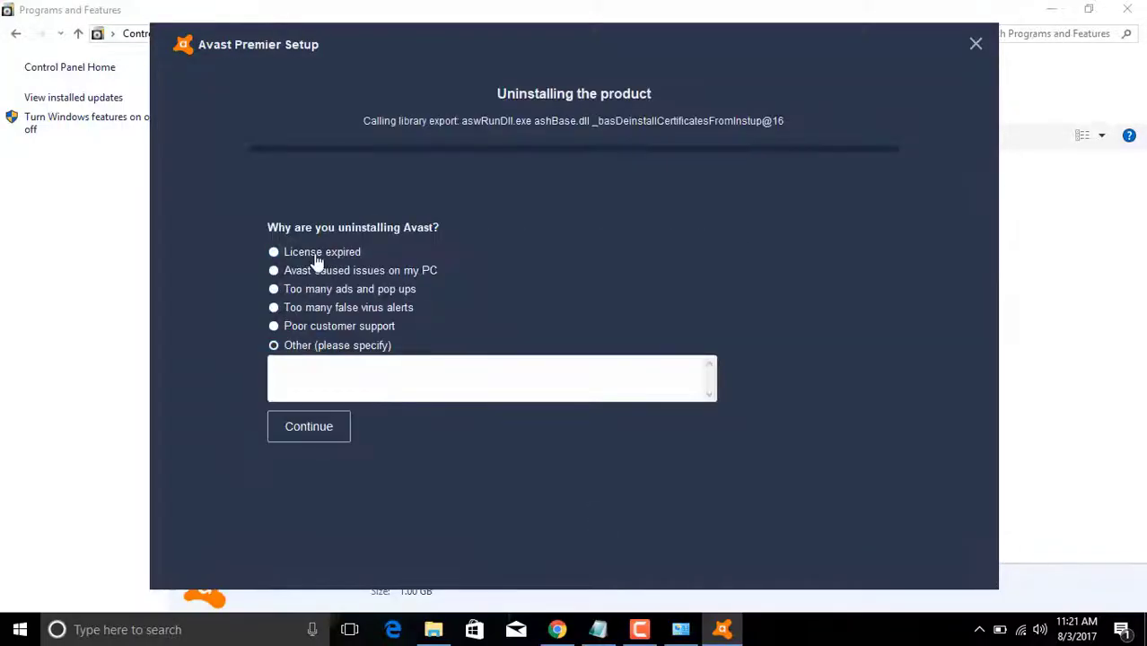
{"action": "left_click", "coordinate": [309, 426]}
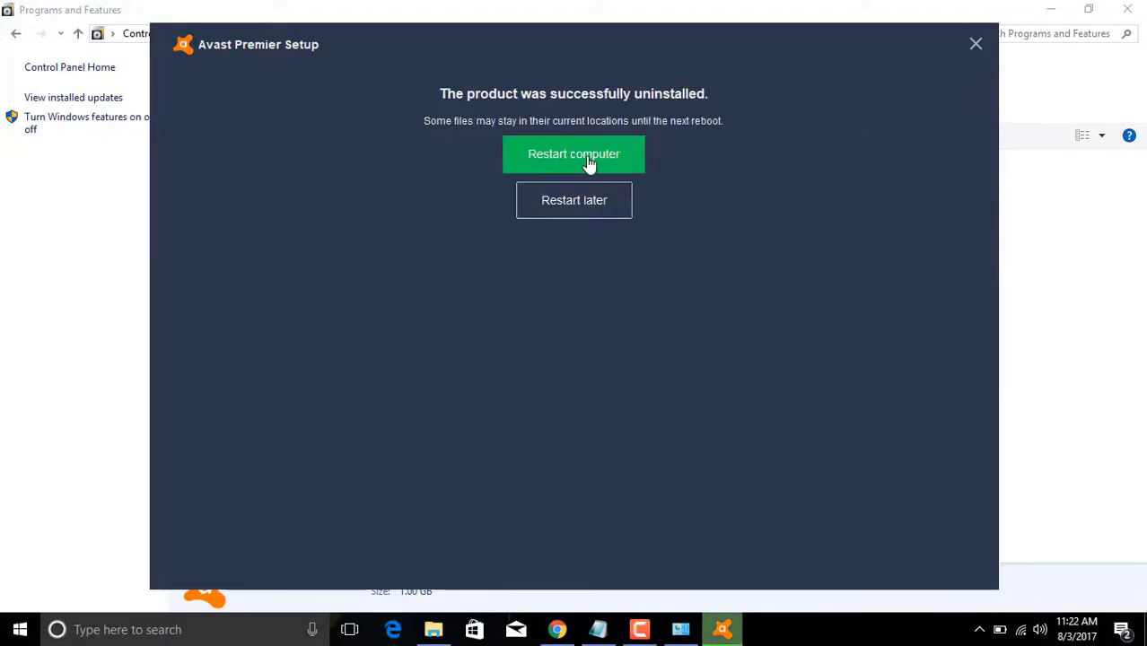
{"action": "left_click", "coordinate": [590, 165]}
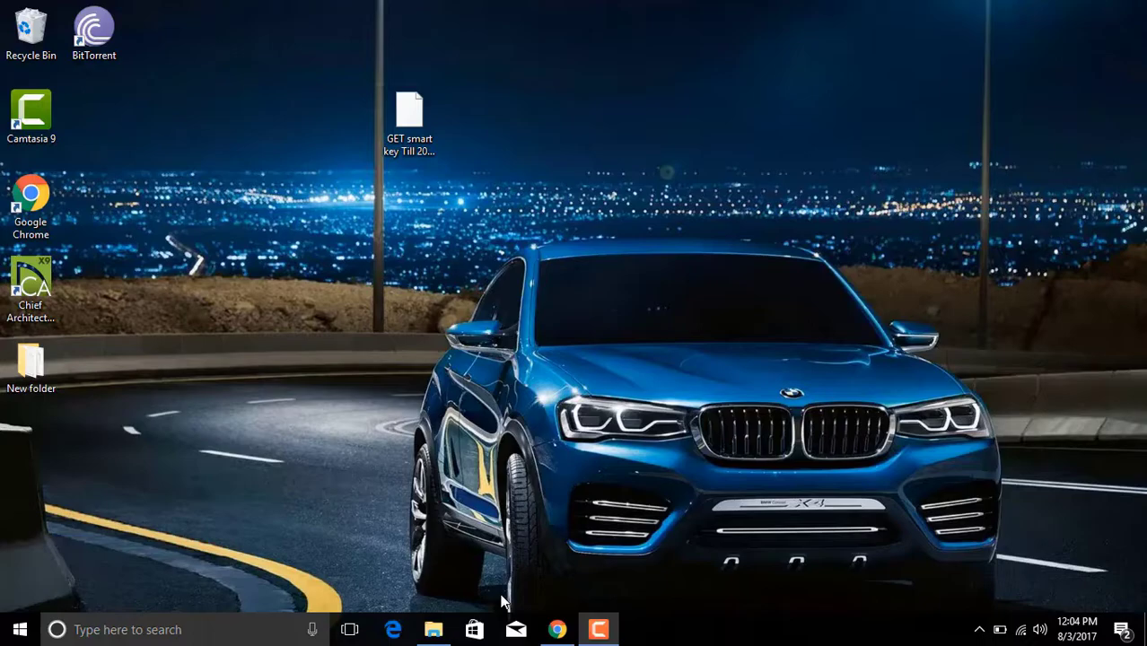
Switch to Chrome, download the Avast Pro Antivirus trial and launch avast_pro_antivirus_setup_online.exe
{"action": "left_click", "coordinate": [557, 629]}
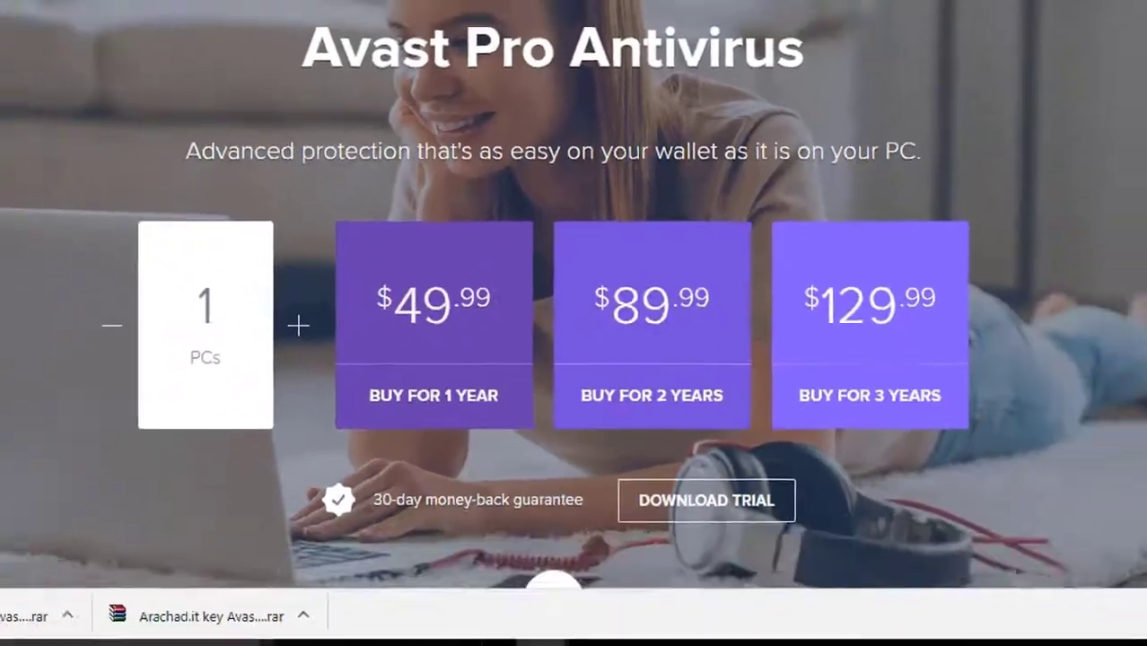
{"action": "scroll", "coordinate": [574, 359], "scroll_direction": "down", "scroll_amount": 3}
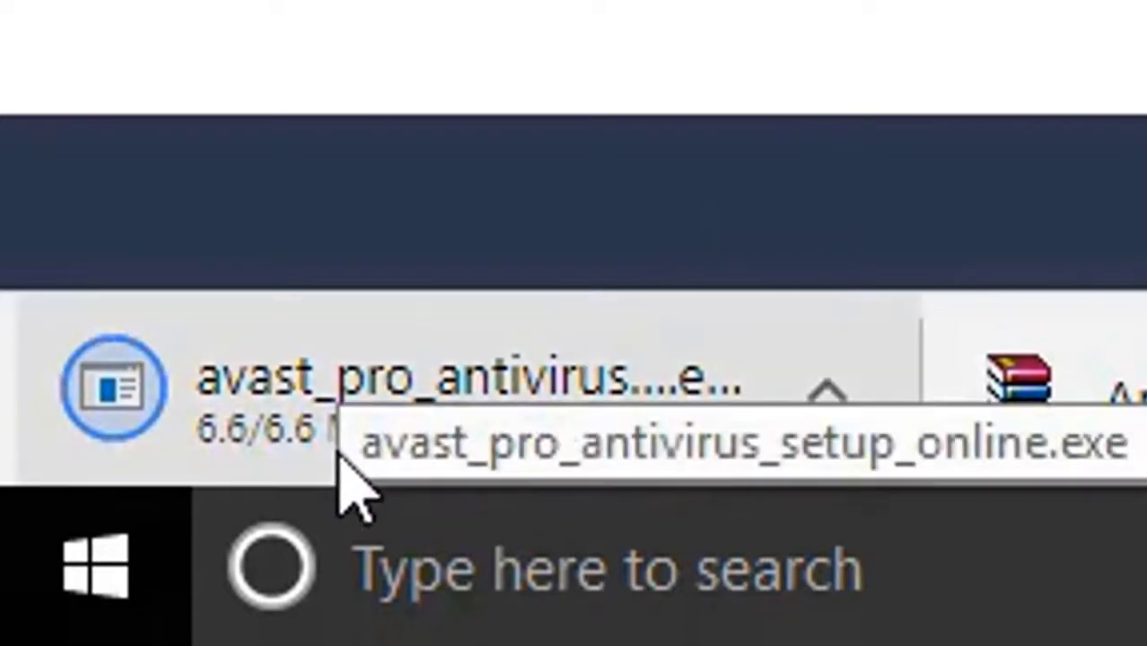
{"action": "left_click", "coordinate": [454, 401]}
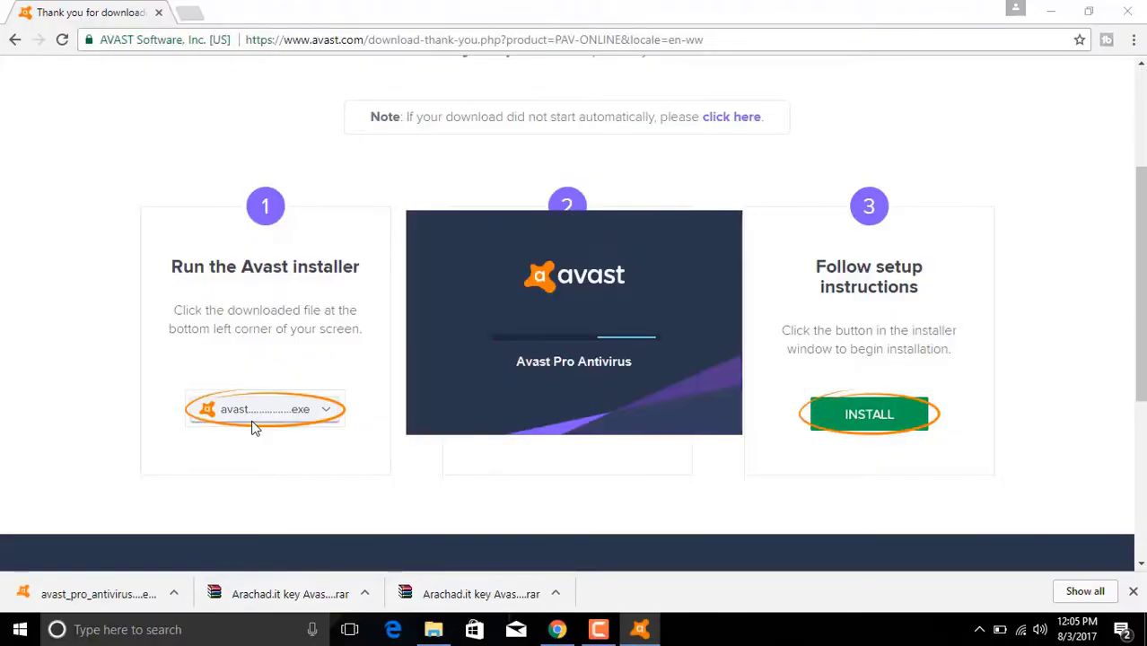
Install Avast Pro Antivirus with the default setup options, including the Avast SafeZone browser
{"action": "key", "text": "super+d"}
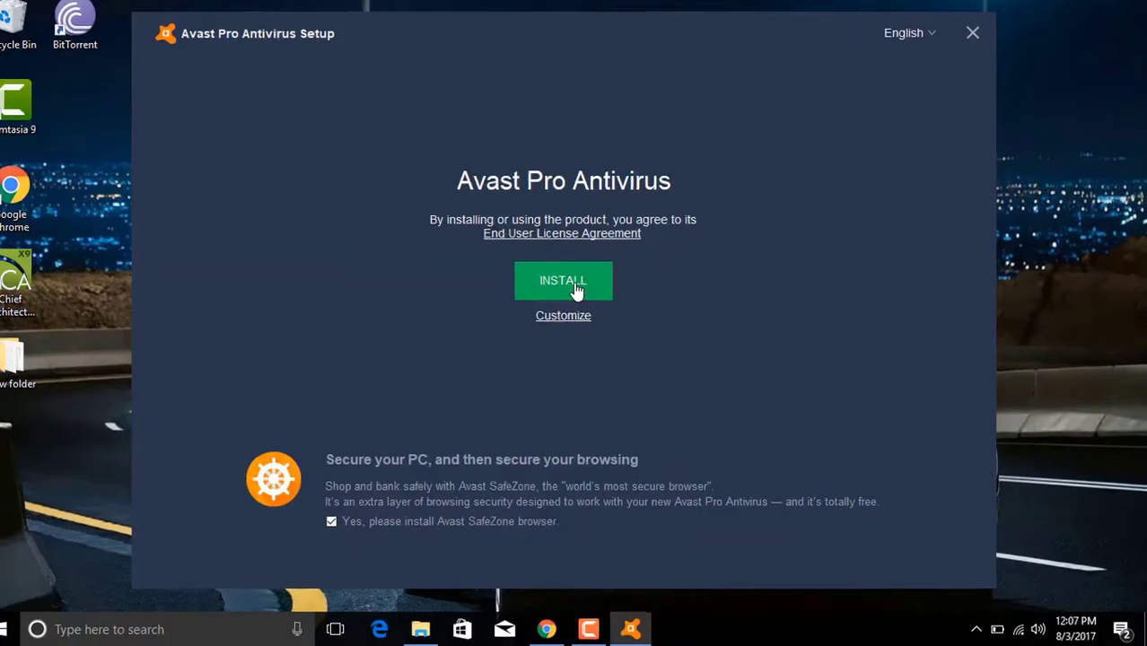
{"action": "left_click", "coordinate": [584, 293]}
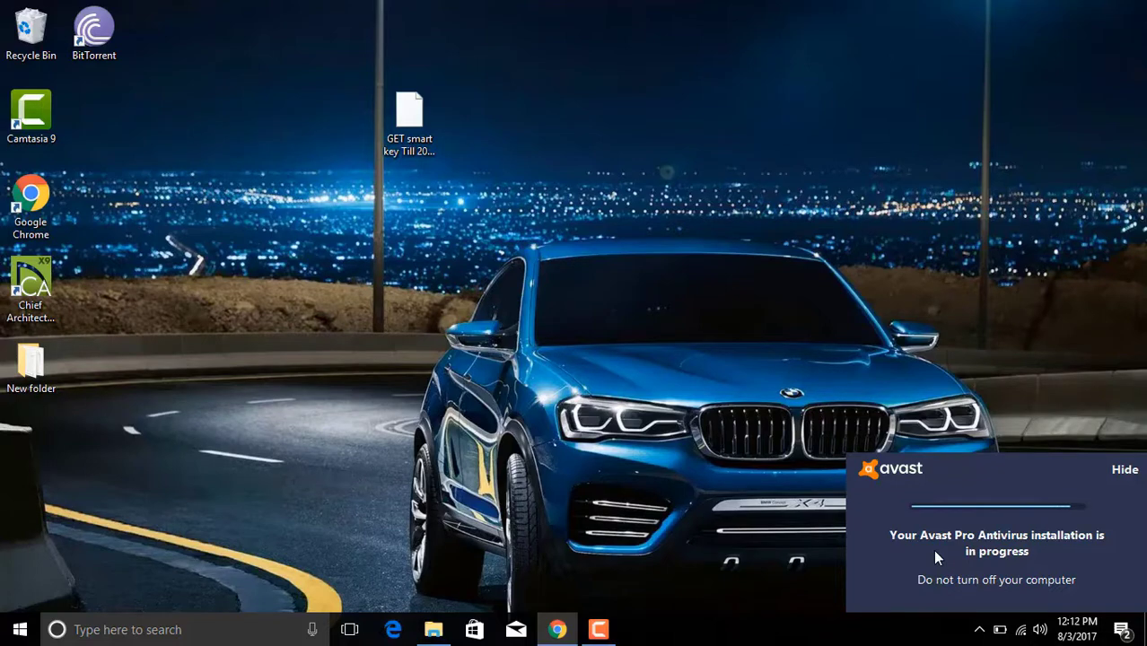
{"action": "key", "text": "super+l"}
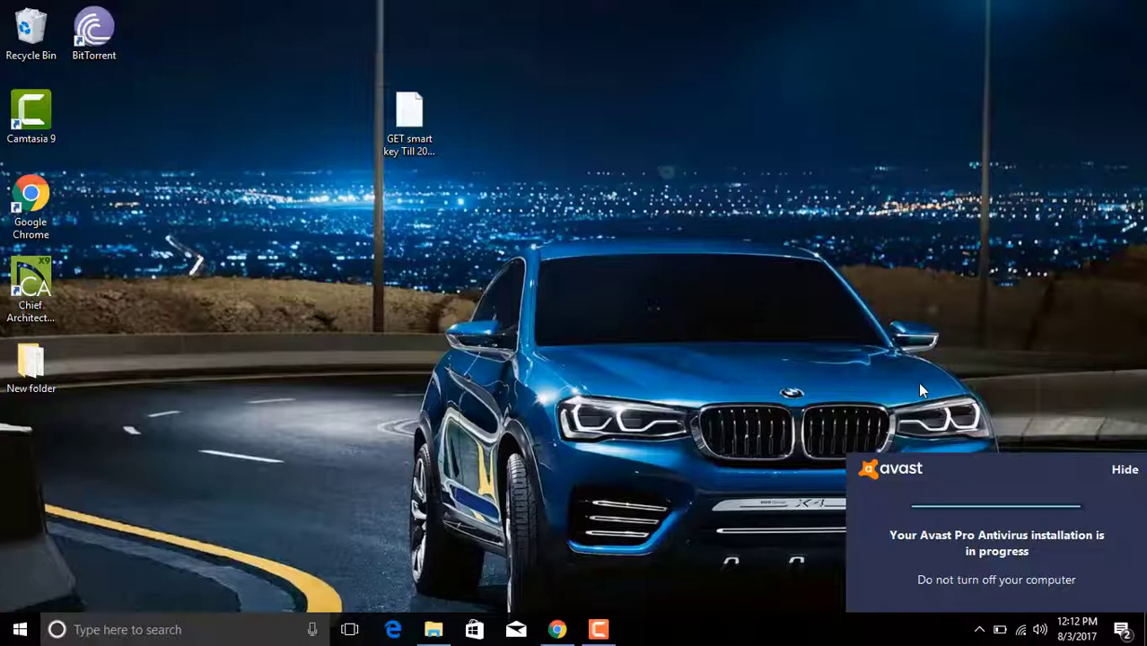
{"action": "left_click", "coordinate": [999, 592]}
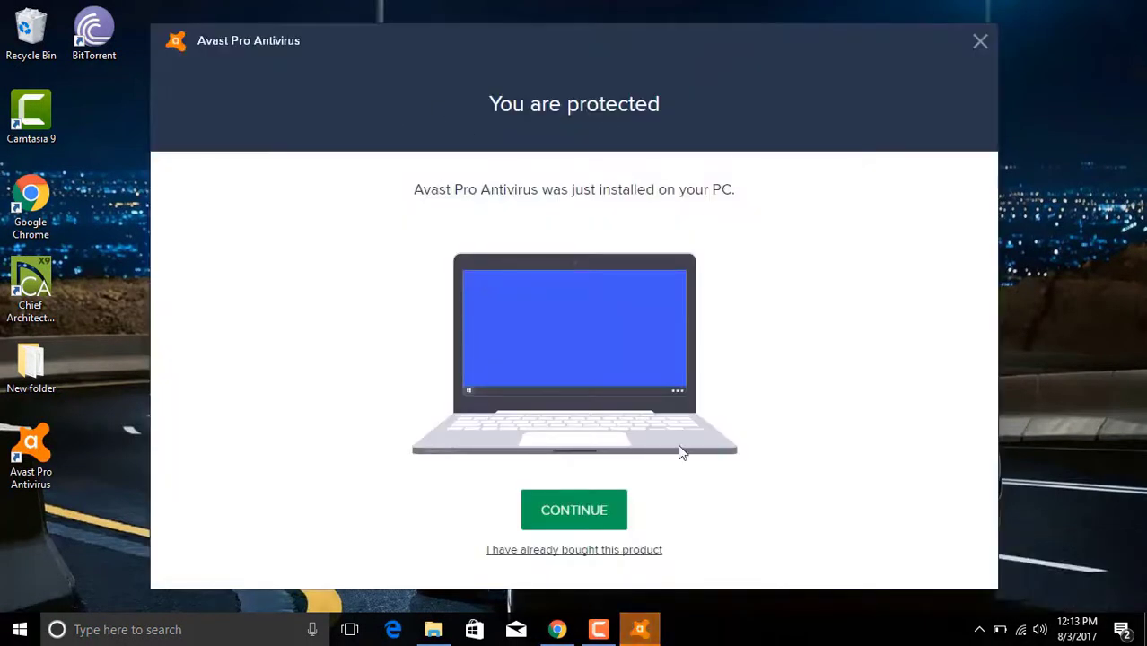
Go through the post-installation welcome and privacy notices and decline protection for an Android phone
{"action": "left_click", "coordinate": [604, 509]}
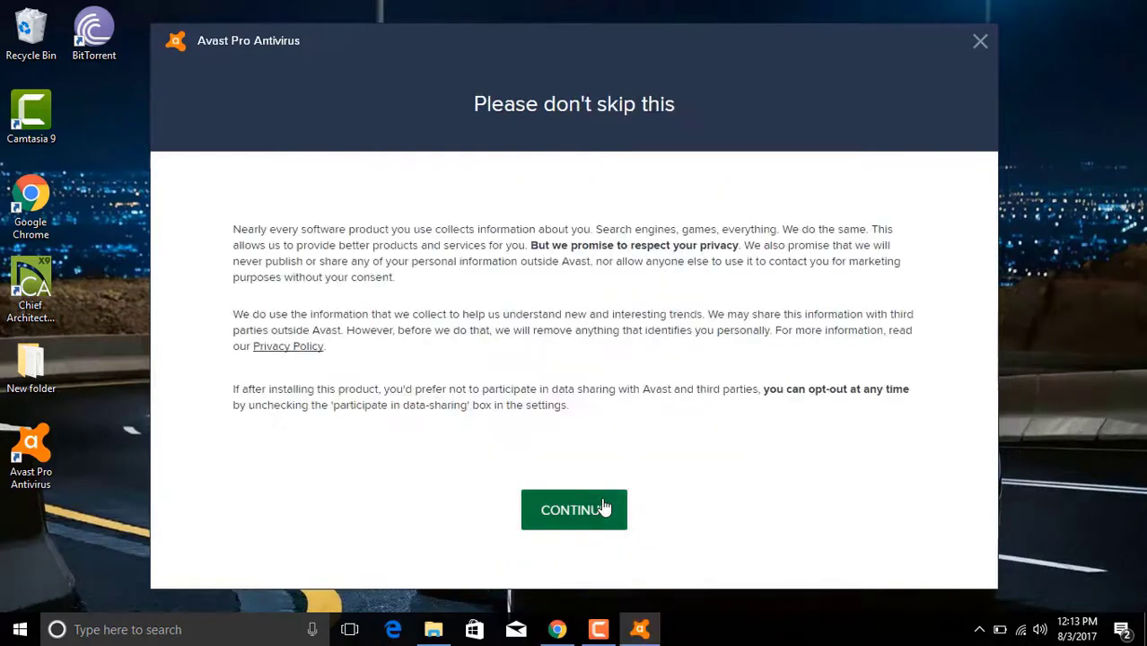
{"action": "left_click", "coordinate": [604, 509]}
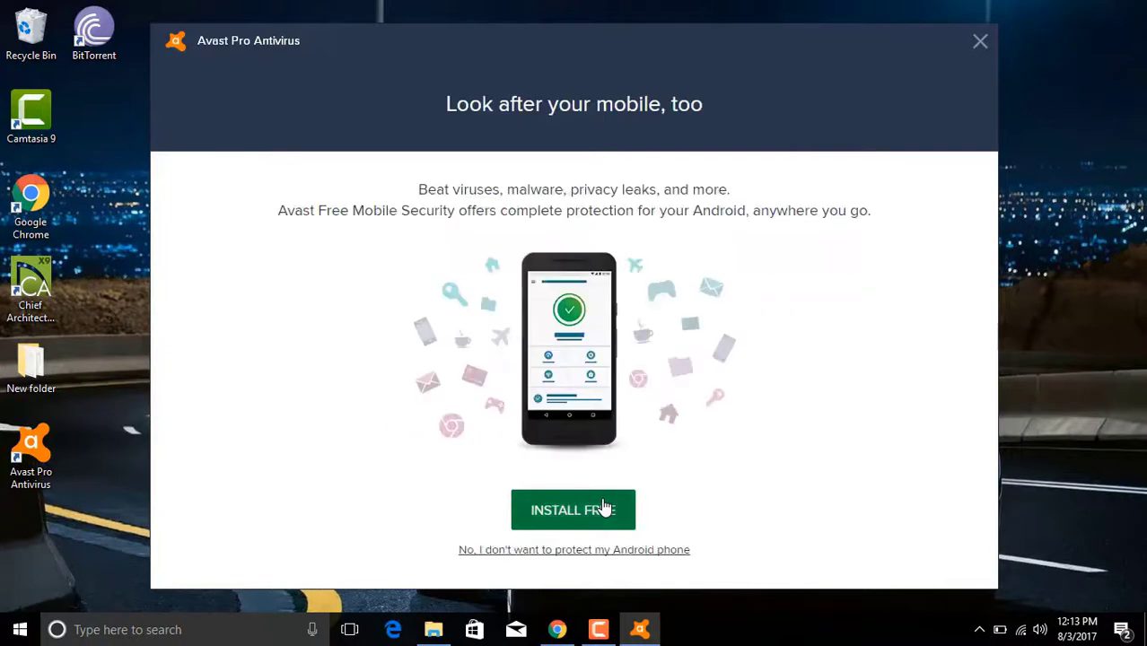
{"action": "left_click", "coordinate": [654, 550]}
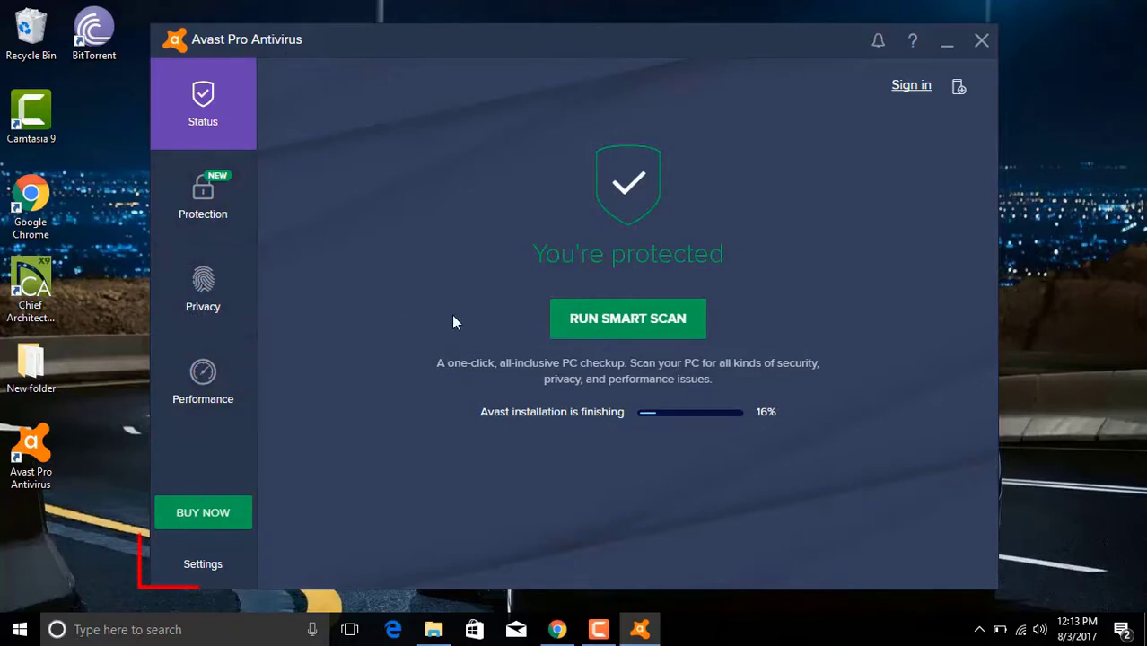
Review the Avast Pro Antivirus subscription details in the settings, then close the settings window
{"action": "left_click", "coordinate": [204, 565]}
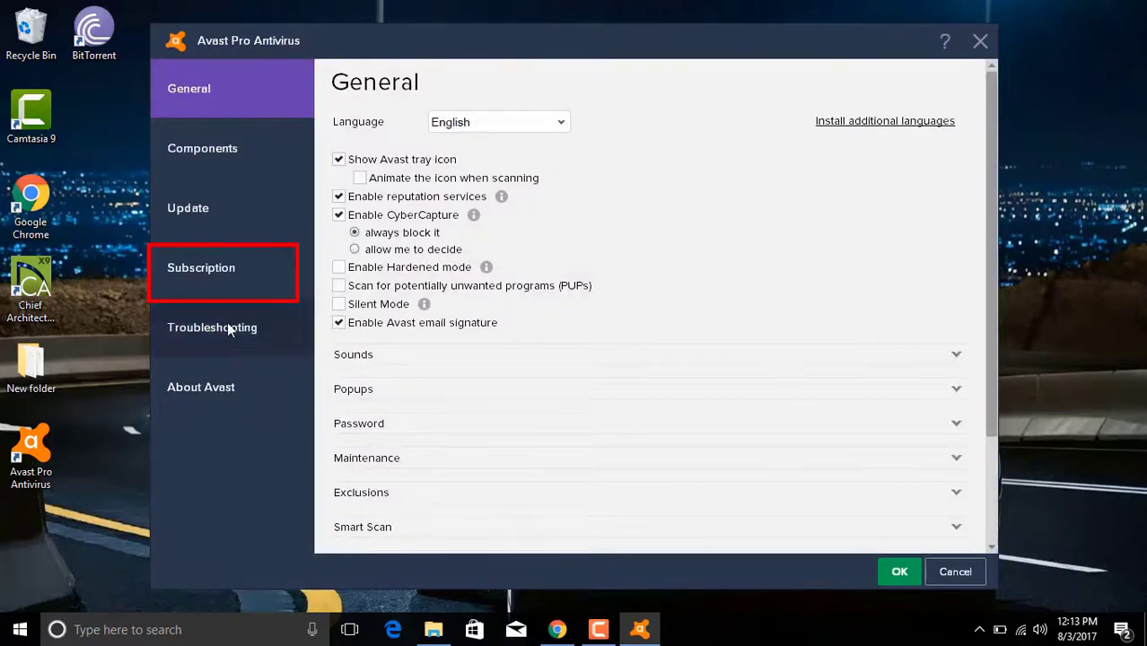
{"action": "left_click", "coordinate": [220, 276]}
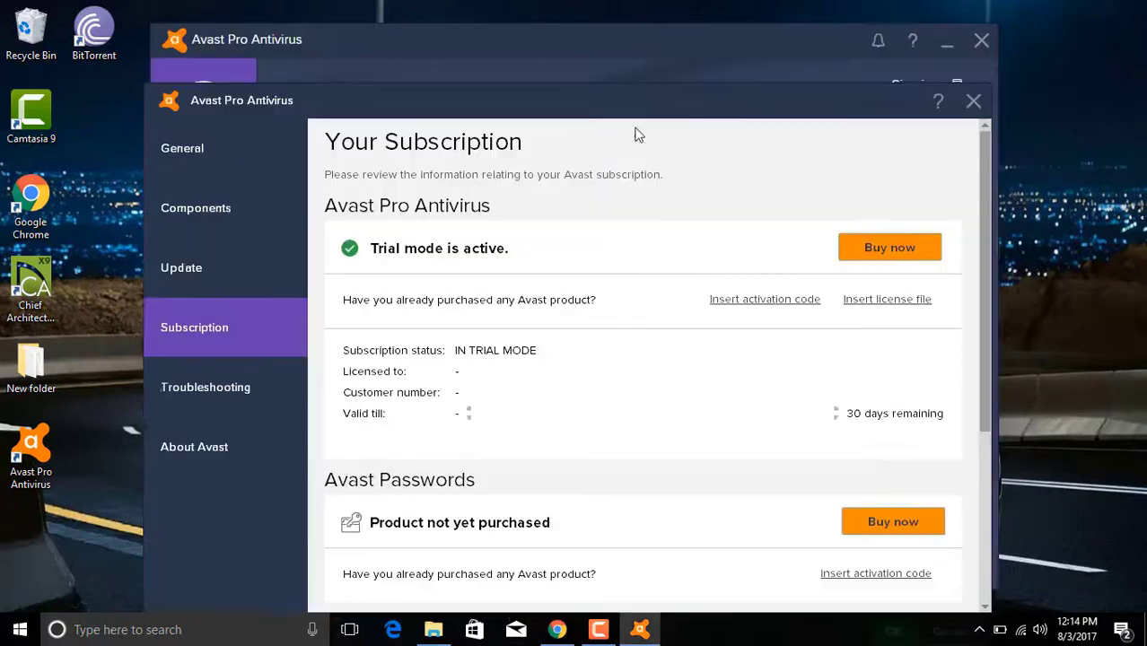
{"action": "left_click_drag", "start_coordinate": [635, 130], "coordinate": [653, 29]}
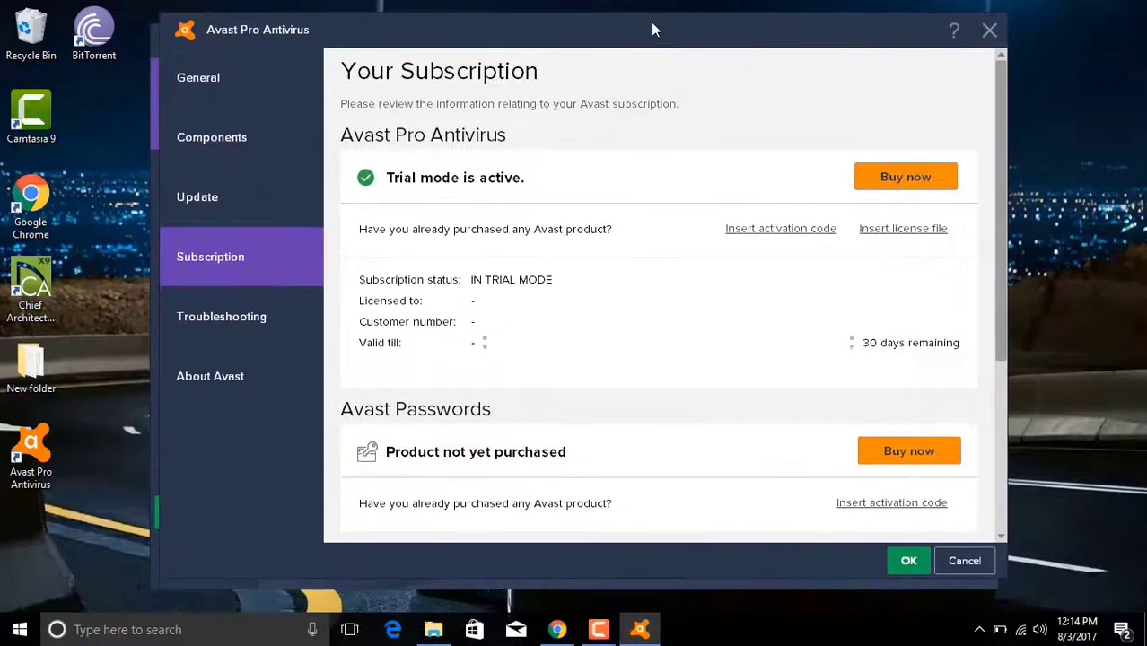
{"action": "left_click", "coordinate": [989, 31]}
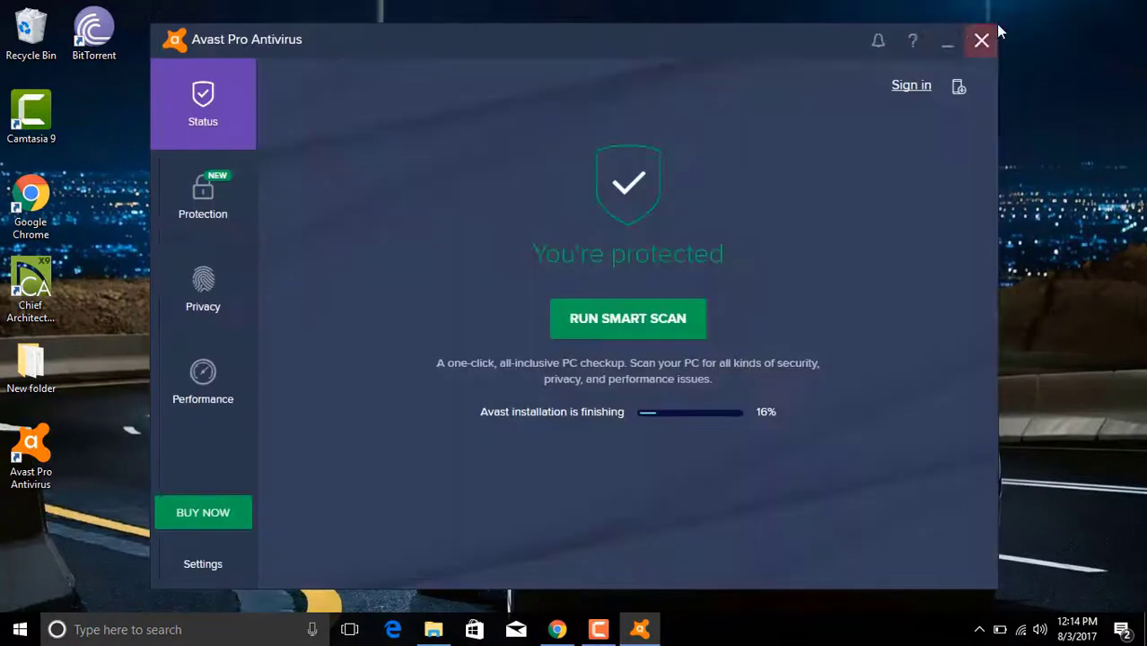
Minimize the antivirus window and move the license file "GET smart key Till 2026.avastlic" to the desktop's lower-right corner
{"action": "left_click", "coordinate": [947, 46]}
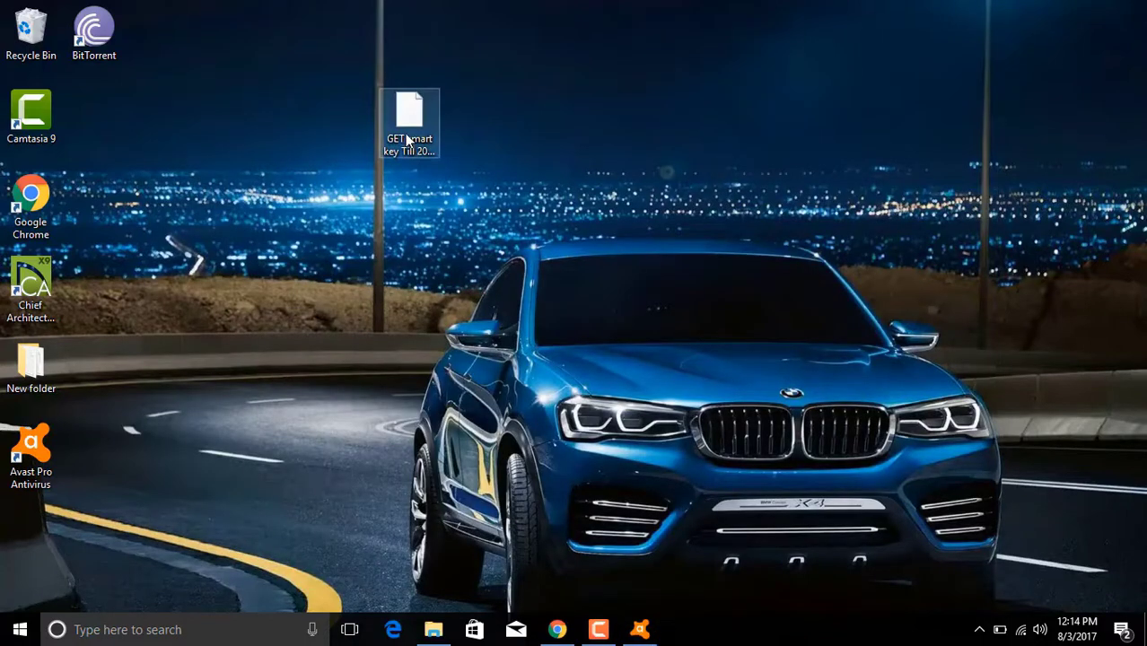
{"action": "left_click_drag", "start_coordinate": [406, 139], "coordinate": [1111, 560]}
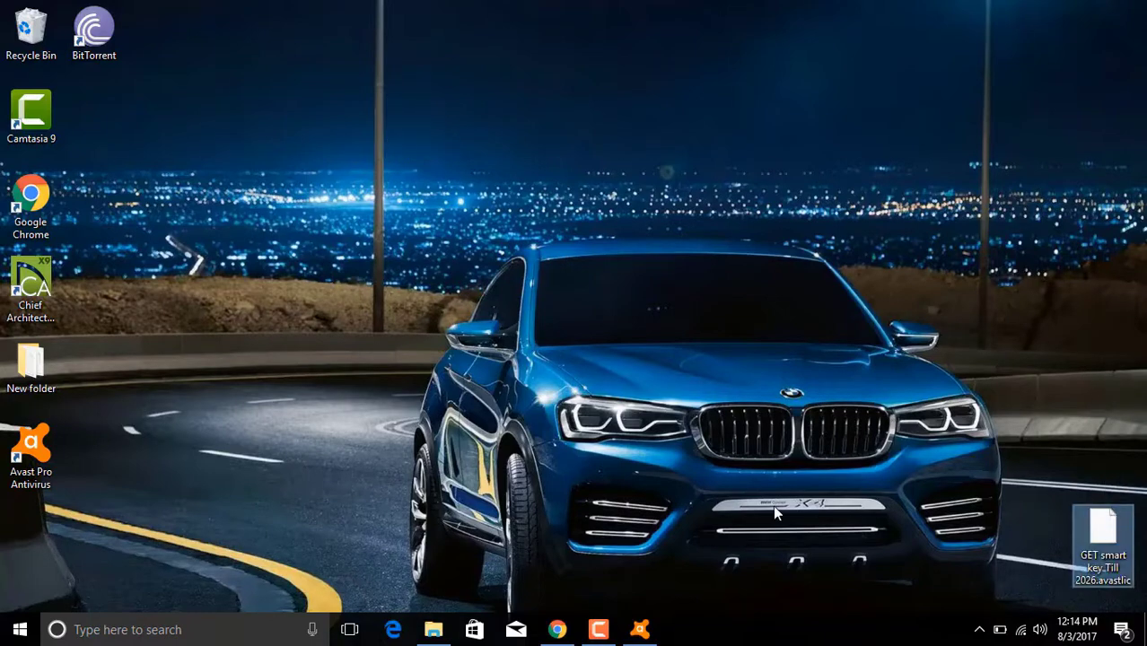
Restore the Avast window and open the subscription page in its settings
{"action": "left_click", "coordinate": [640, 630]}
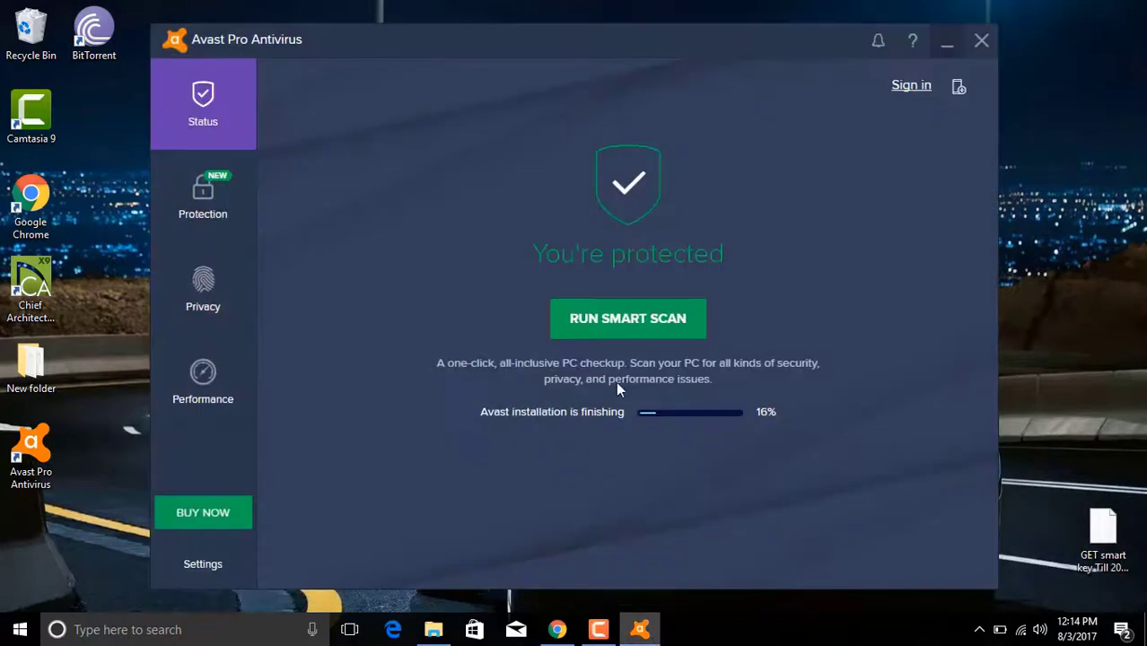
{"action": "left_click", "coordinate": [194, 557]}
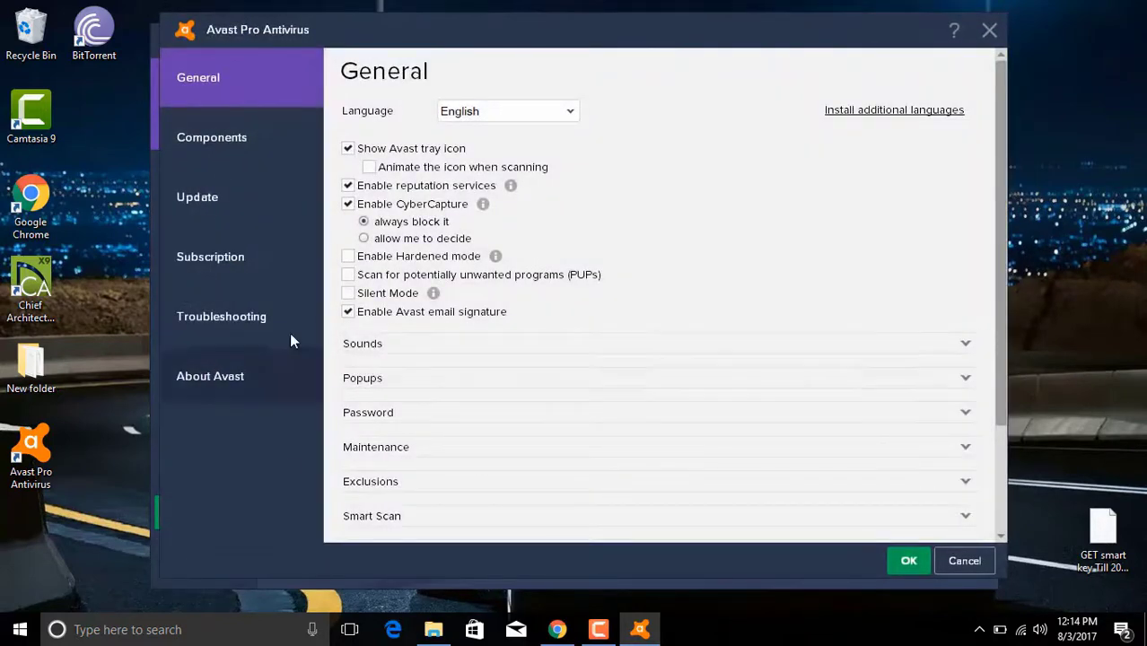
{"action": "left_click", "coordinate": [213, 258]}
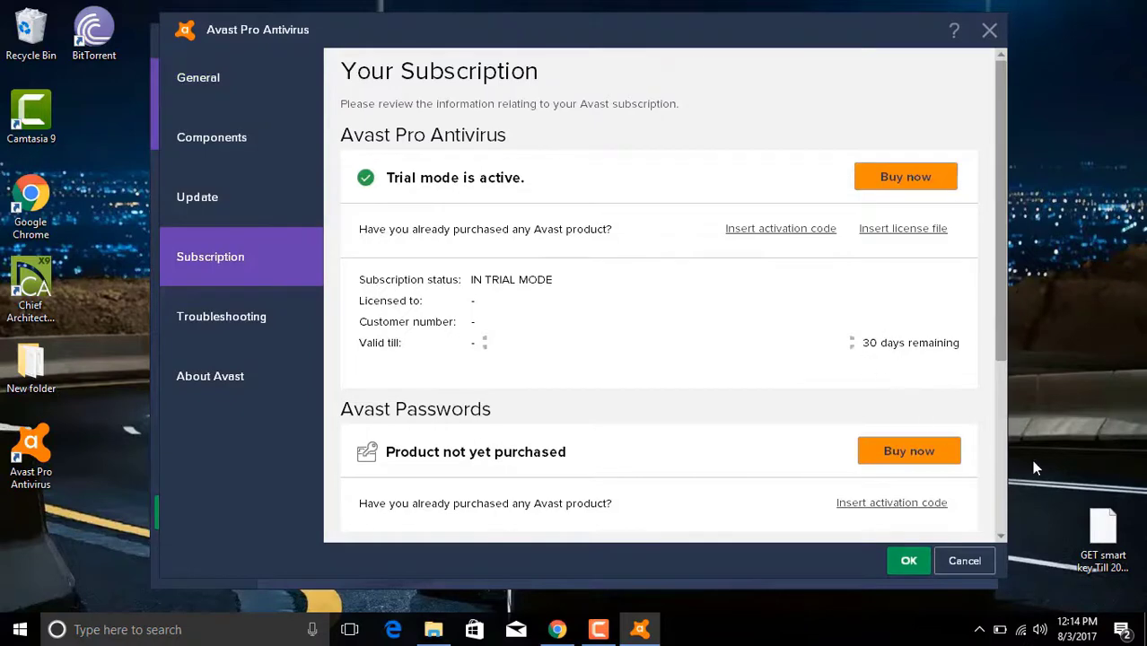
Open the license file "GET smart key Till 2026.avastlic" from the desktop and activate its Avast Premier license
{"action": "left_click", "coordinate": [1111, 536]}
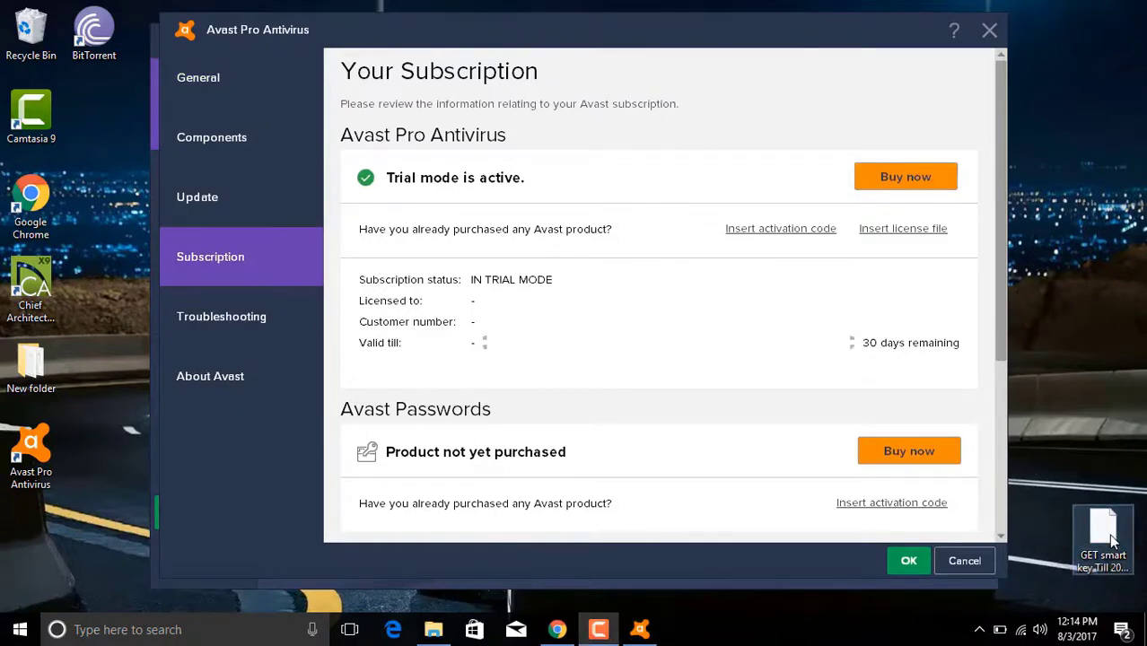
{"action": "double_click", "coordinate": [1111, 538]}
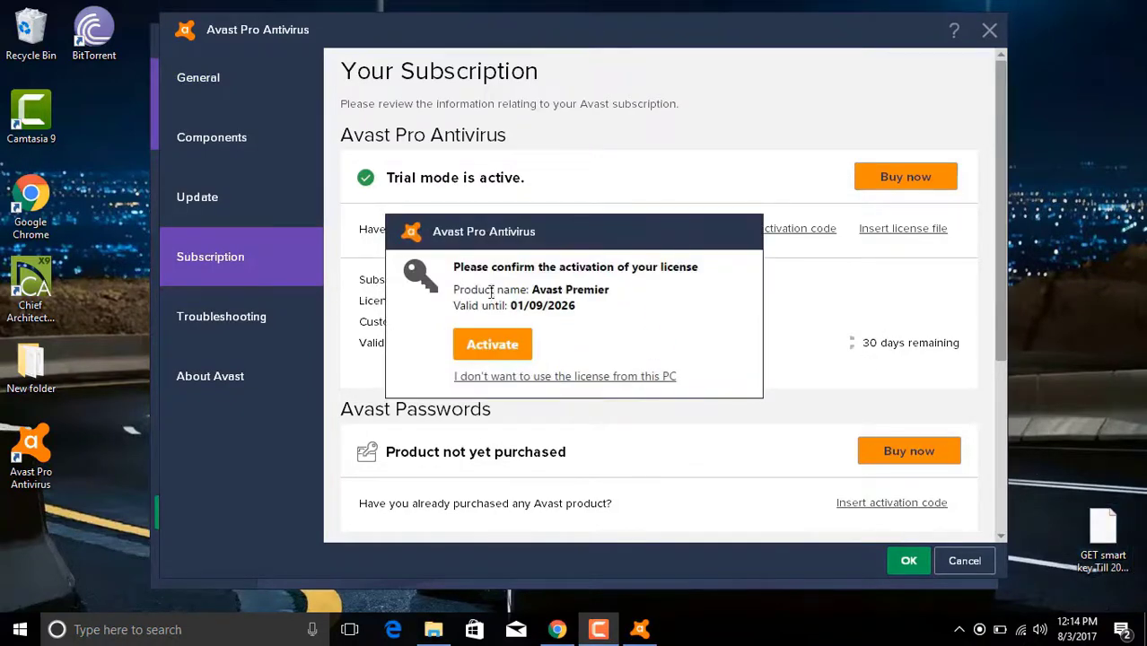
{"action": "left_click_drag", "start_coordinate": [518, 237], "coordinate": [669, 121]}
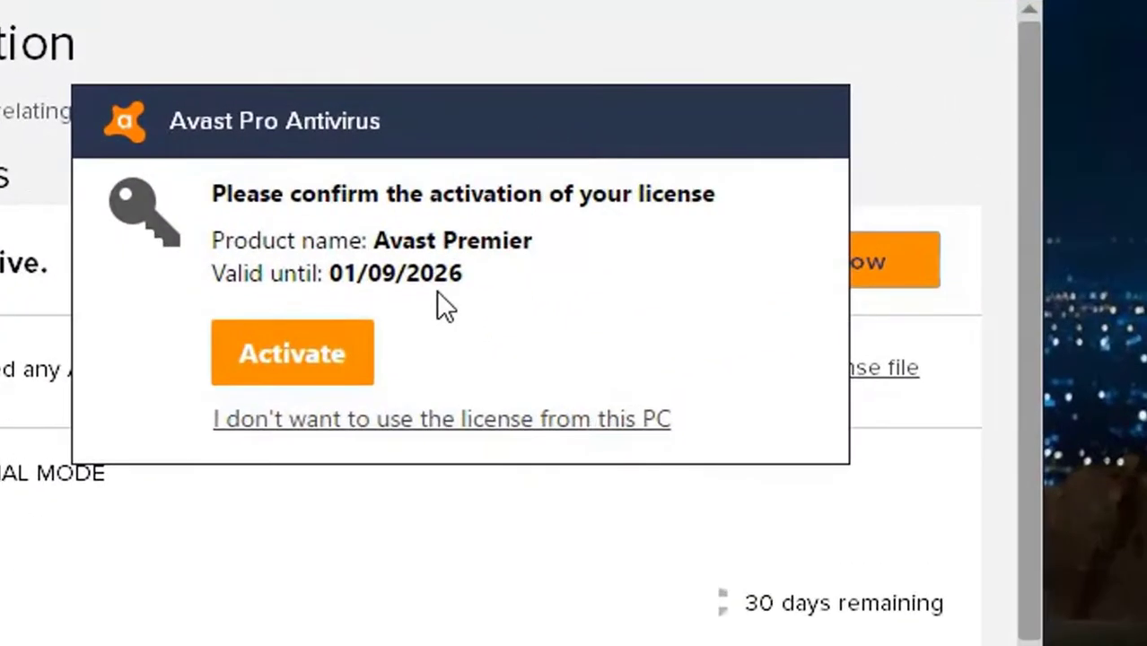
{"action": "left_click", "coordinate": [336, 340]}
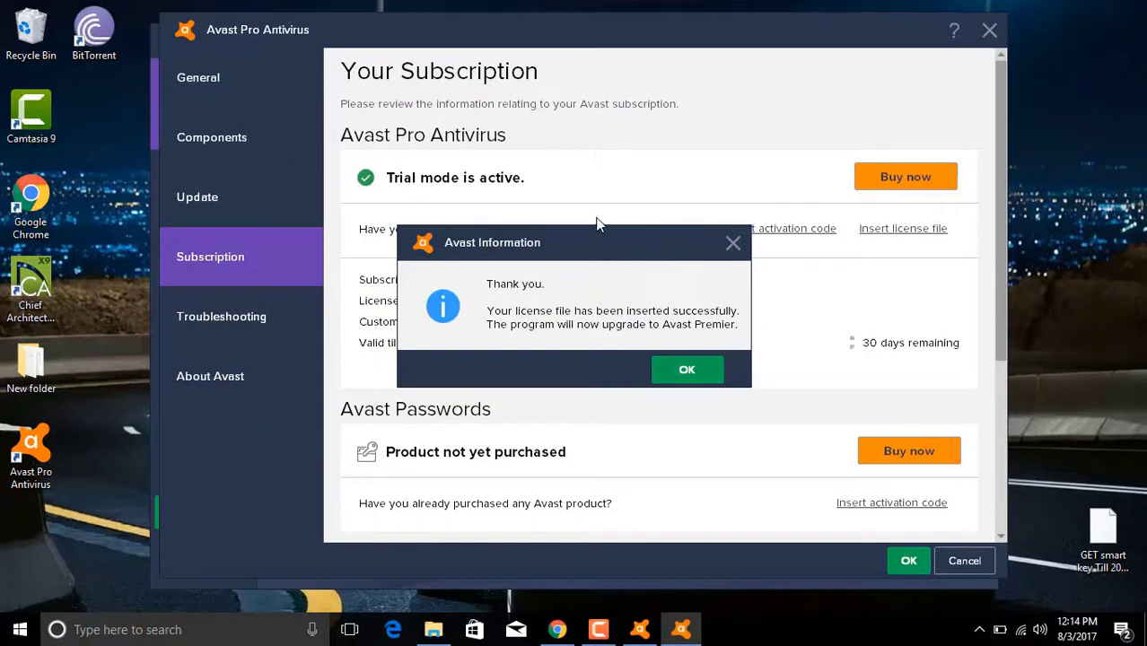
{"action": "left_click_drag", "start_coordinate": [591, 237], "coordinate": [715, 153]}
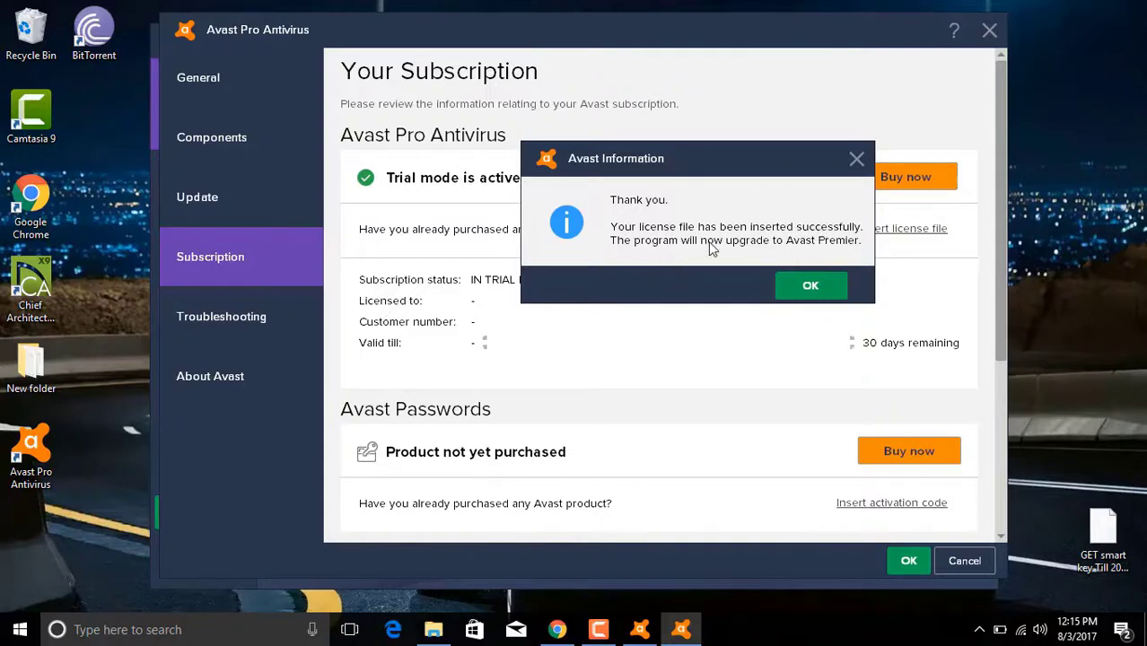
{"action": "left_click", "coordinate": [811, 288]}
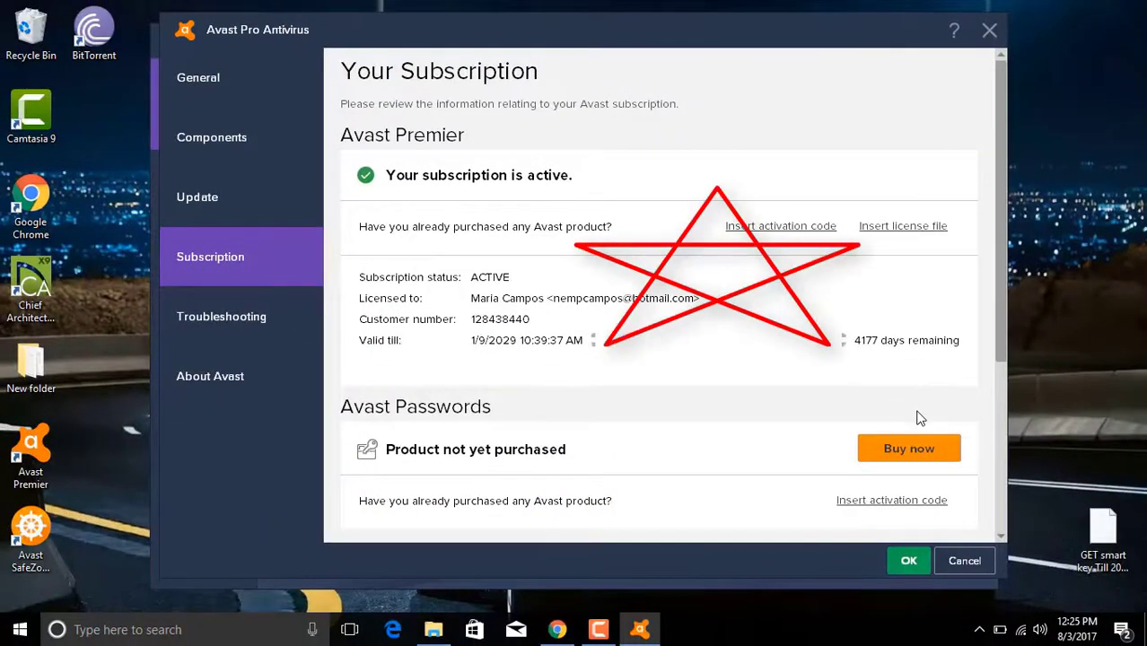
Accept and close the subscription settings, then minimize the Avast Premier window
{"action": "left_click", "coordinate": [905, 562]}
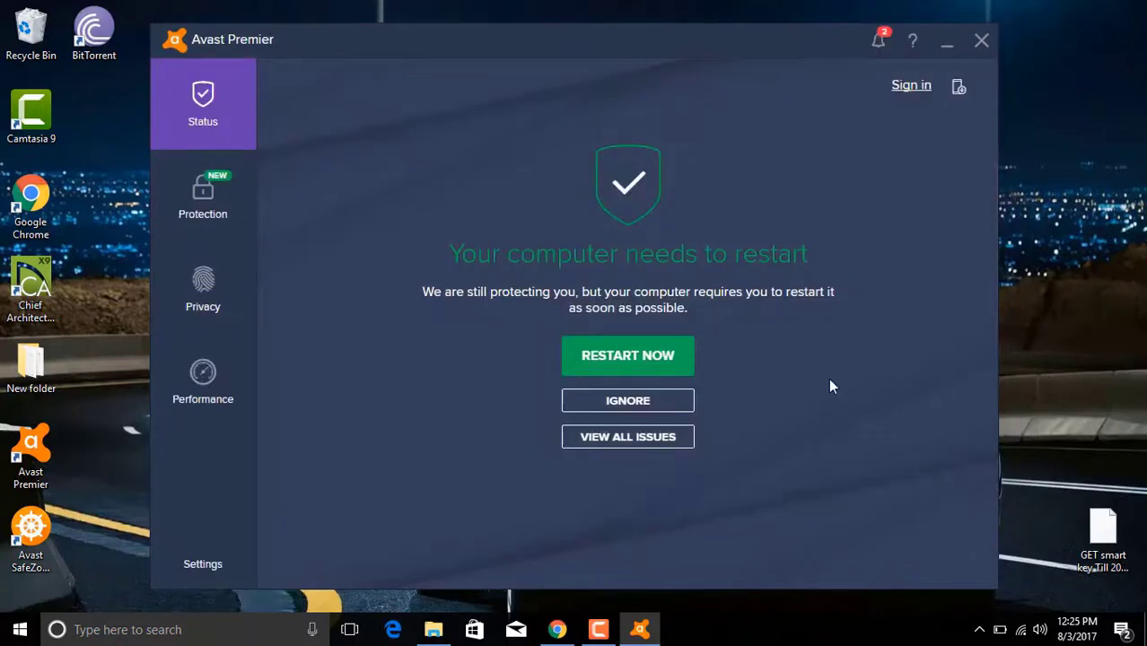
{"action": "left_click", "coordinate": [945, 51]}
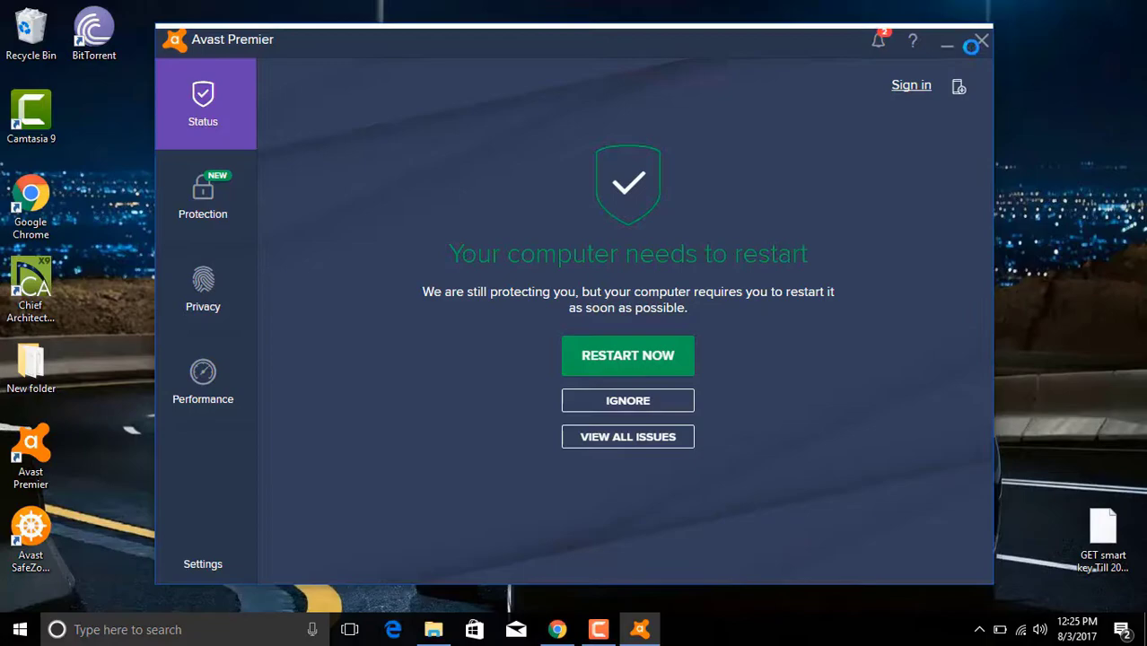